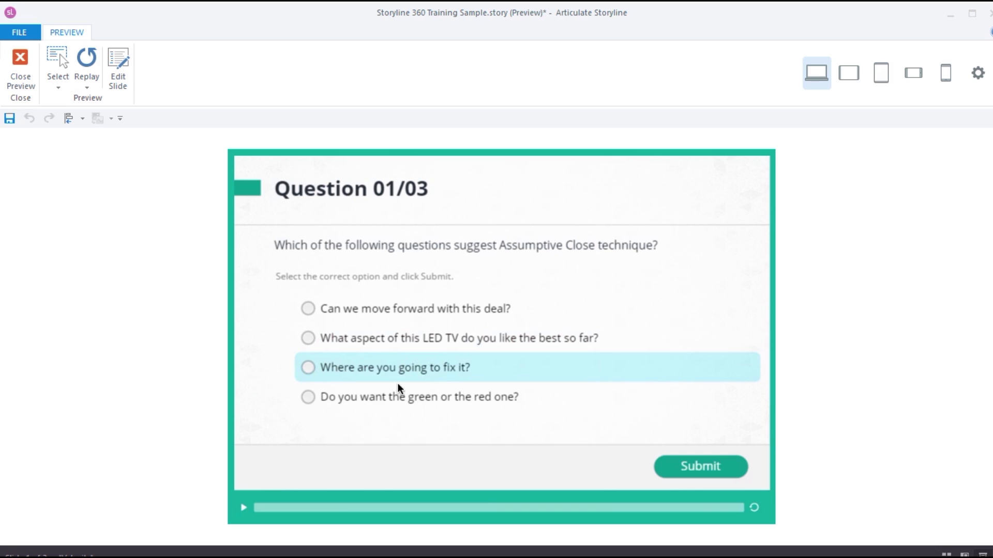
- Submit "Do you want the green or the red one?", test the other options behind the feedback, and exit the preview
{"action": "left_click", "coordinate": [366, 397]}
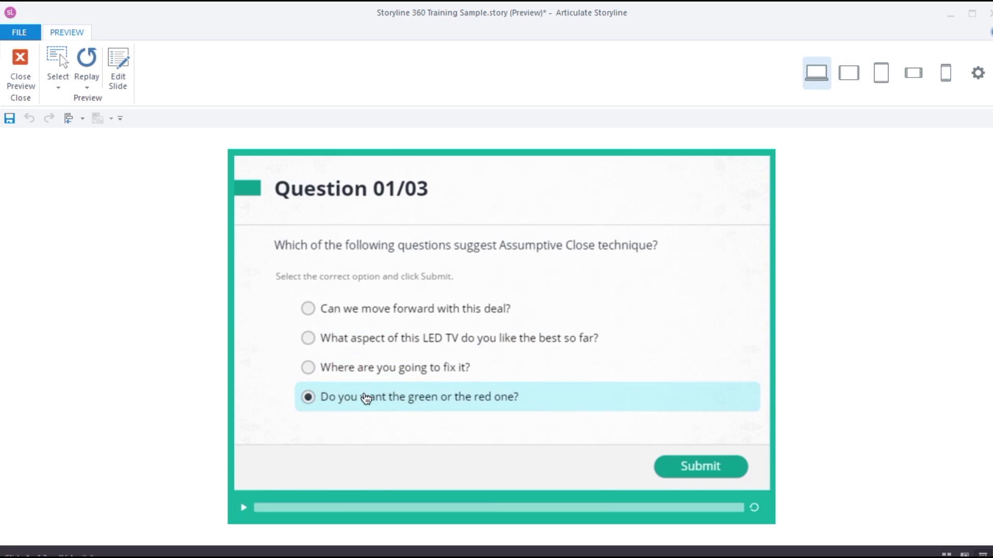
{"action": "left_click", "coordinate": [701, 468]}
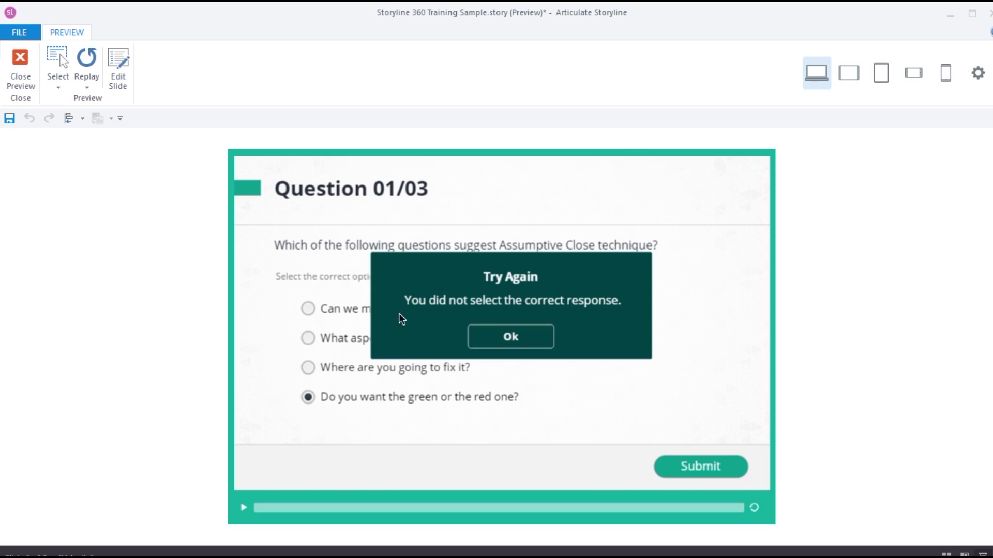
{"action": "left_click", "coordinate": [331, 311]}
{"action": "left_click", "coordinate": [331, 341]}
{"action": "left_click", "coordinate": [334, 368]}
{"action": "left_click", "coordinate": [20, 68]}
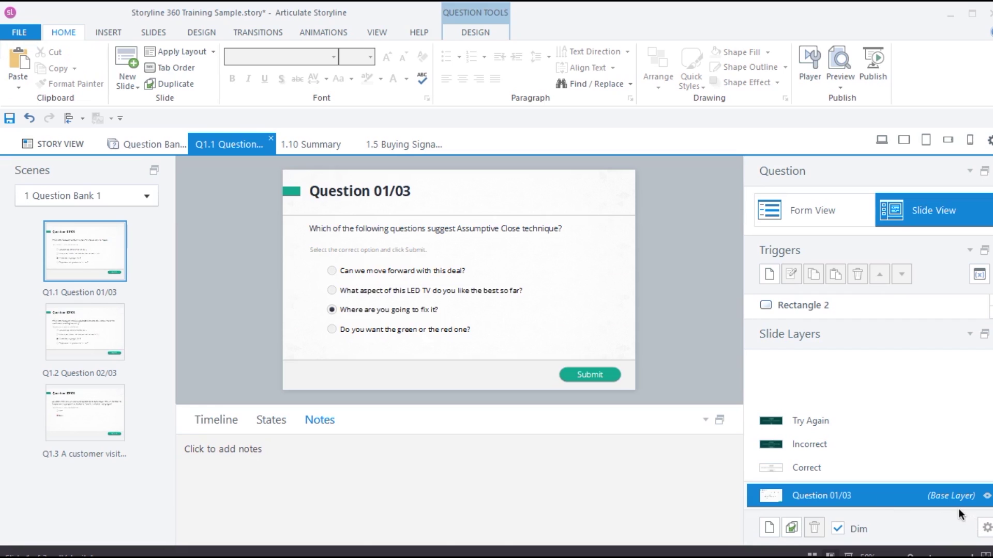
- Set the Correct, Incorrect and Try Again layers to prevent the user from clicking on the base layer
{"action": "left_click", "coordinate": [921, 468]}
{"action": "left_click", "coordinate": [921, 421], "text": "shift"}
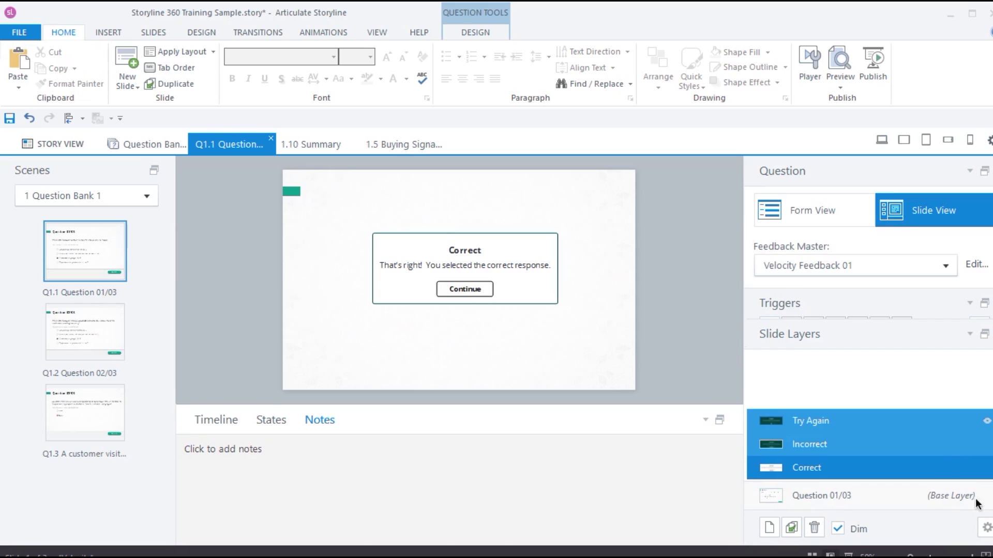
{"action": "left_click", "coordinate": [987, 527]}
{"action": "left_click", "coordinate": [420, 269]}
{"action": "left_click", "coordinate": [420, 268]}
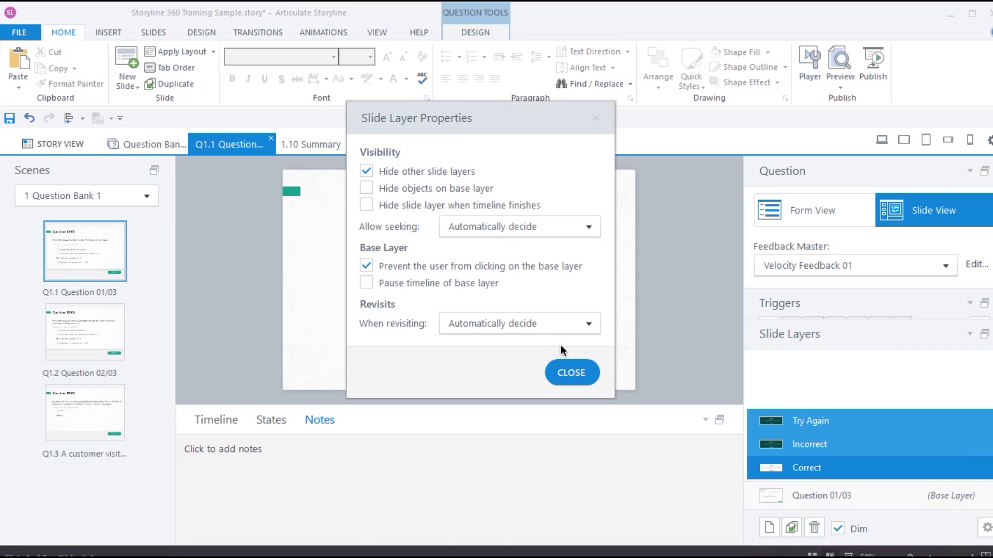
{"action": "left_click", "coordinate": [575, 370]}
- Preview the question slide, submit "Do you want the green or the red one?", and dismiss the feedback
{"action": "key", "text": "F12"}
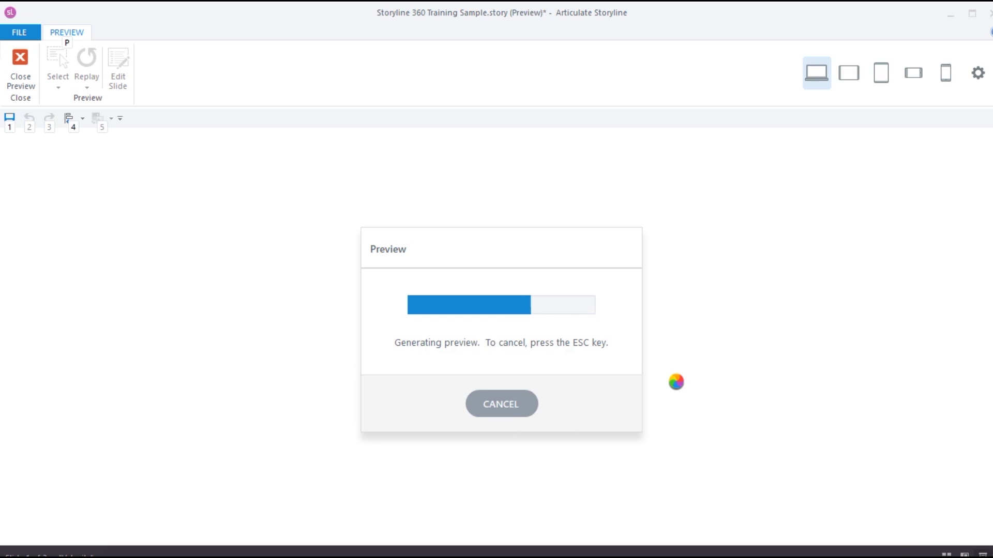
{"action": "left_click", "coordinate": [450, 399]}
{"action": "left_click", "coordinate": [703, 471]}
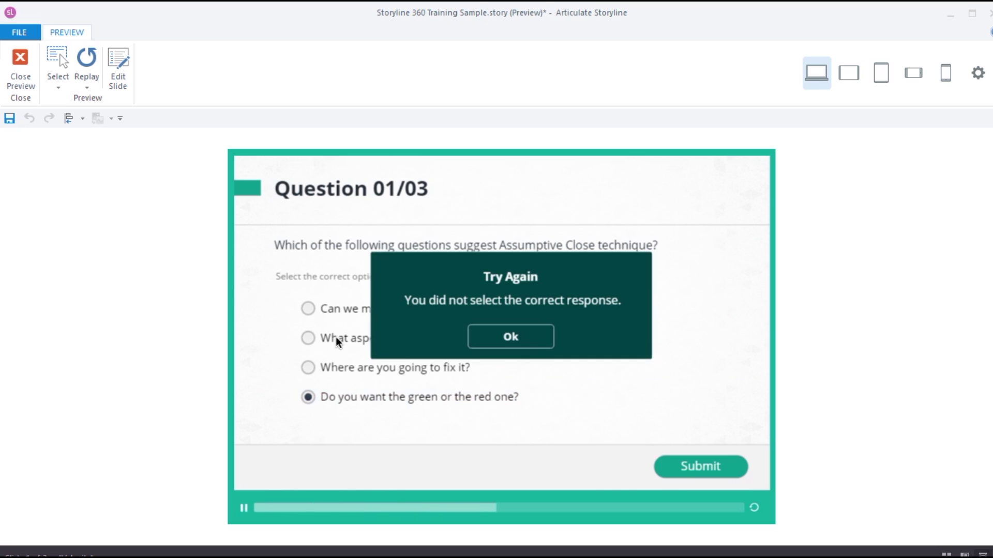
{"action": "left_click", "coordinate": [511, 336]}
- Try other answers in the preview, submit "Where are you going to fix it?", and exit the preview
{"action": "left_click", "coordinate": [405, 368]}
{"action": "left_click", "coordinate": [418, 341]}
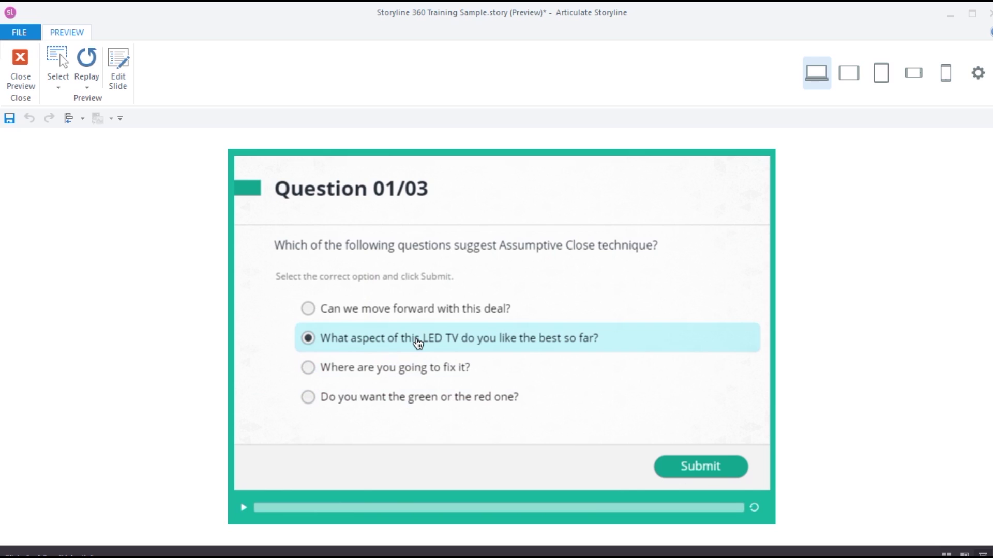
{"action": "left_click", "coordinate": [521, 371]}
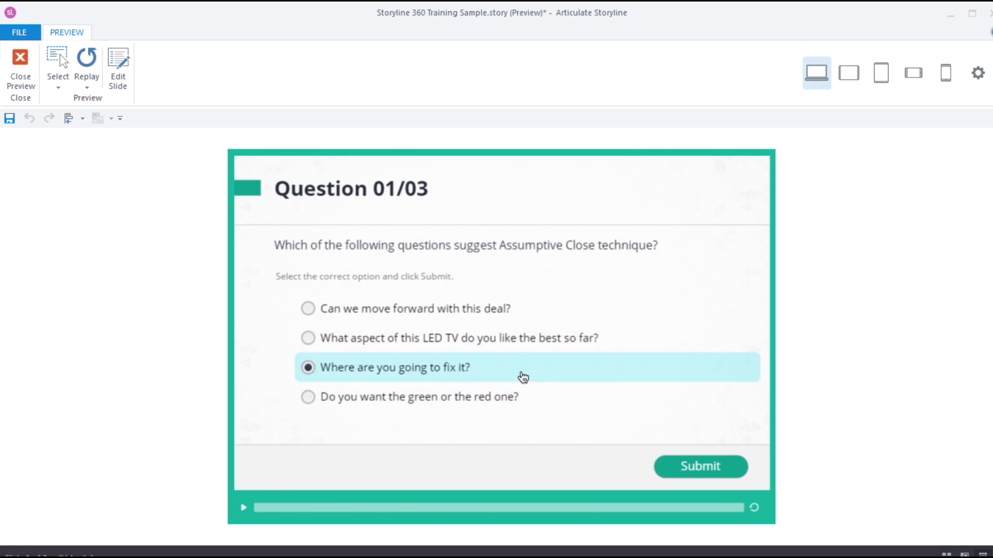
{"action": "left_click", "coordinate": [702, 467]}
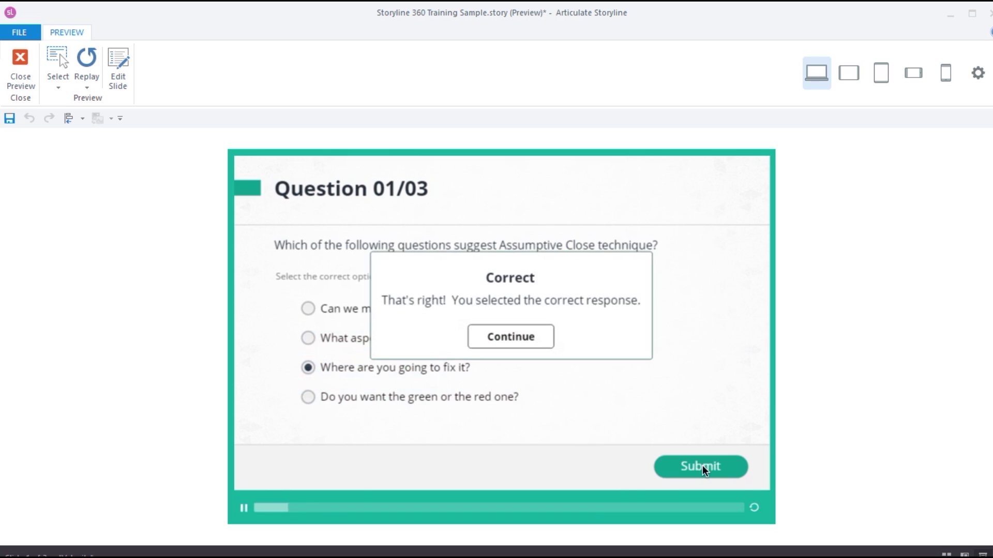
{"action": "left_click", "coordinate": [36, 83]}
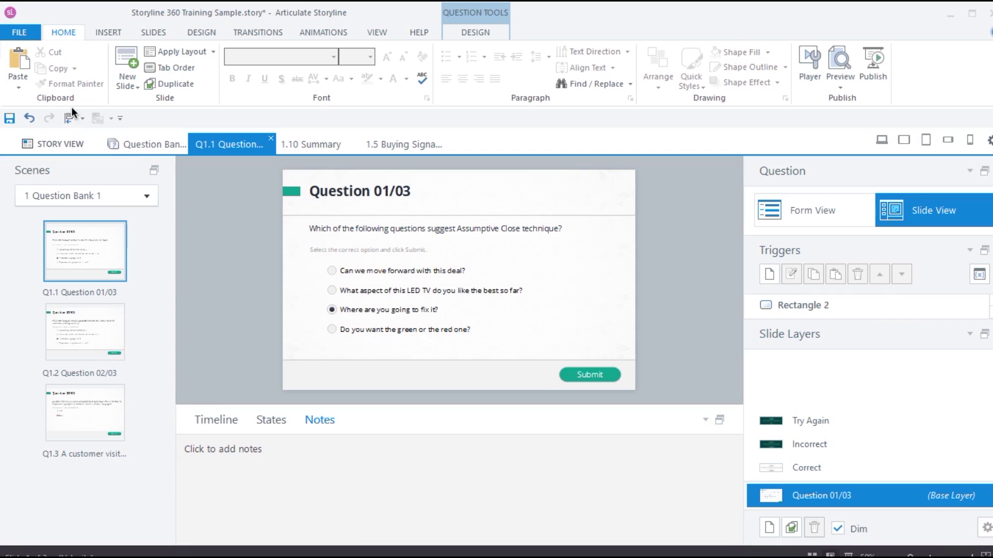
- Review the base layer options in the Correct layer's properties without changing them
{"action": "left_click", "coordinate": [895, 466]}
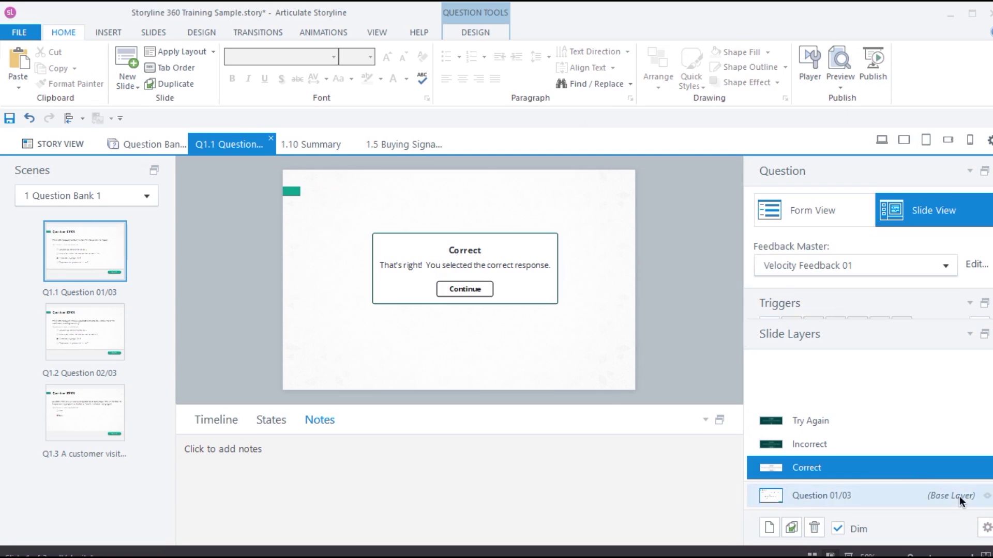
{"action": "left_click", "coordinate": [986, 527]}
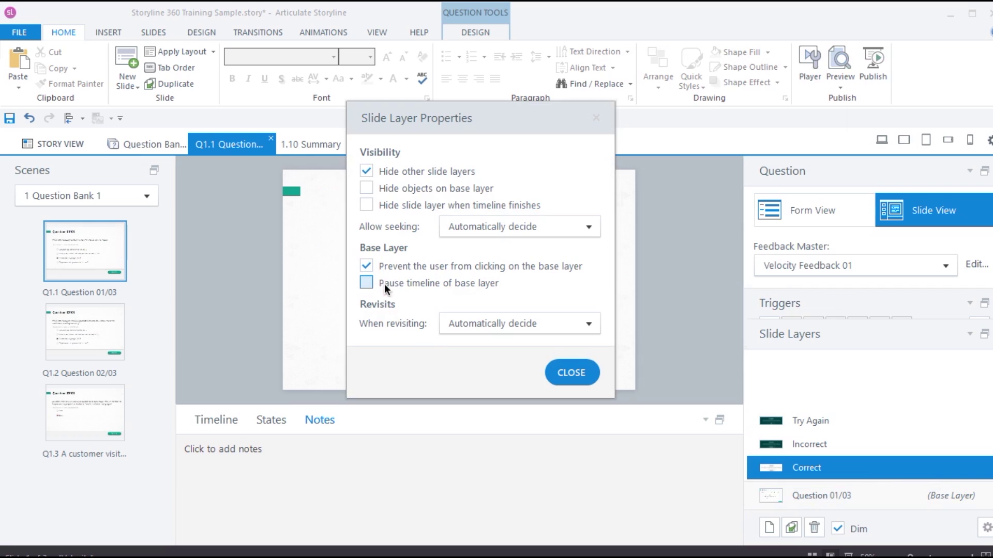
{"action": "left_click", "coordinate": [583, 372]}
- Preview the 1.10 Summary slide, open and close its Menu layer during playback, and exit the preview
{"action": "key", "text": "F12"}
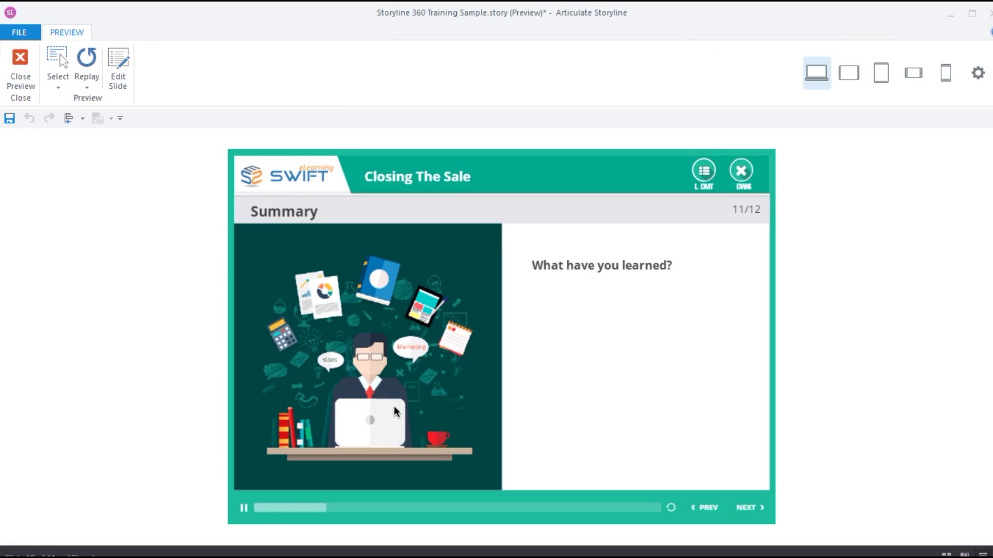
{"action": "left_click", "coordinate": [705, 170]}
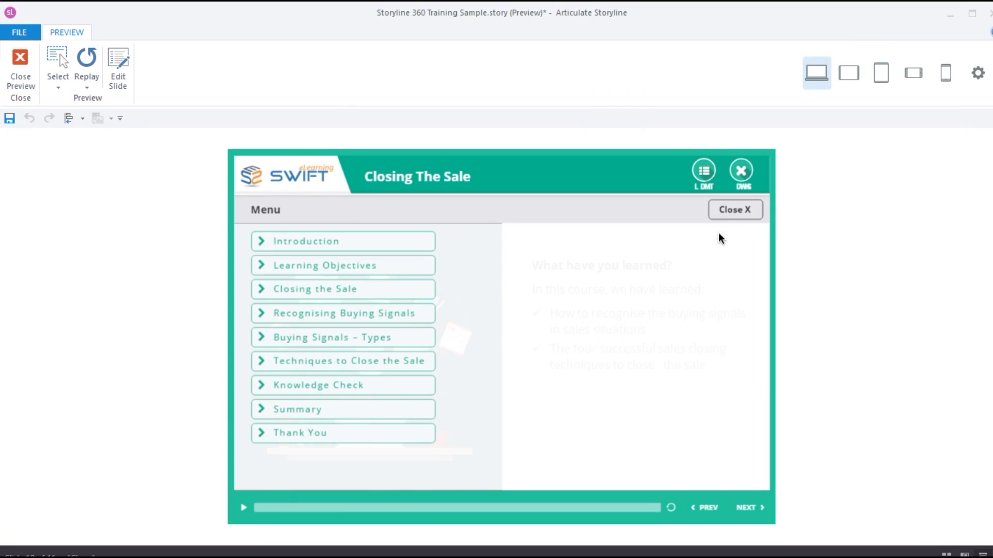
{"action": "left_click", "coordinate": [739, 212]}
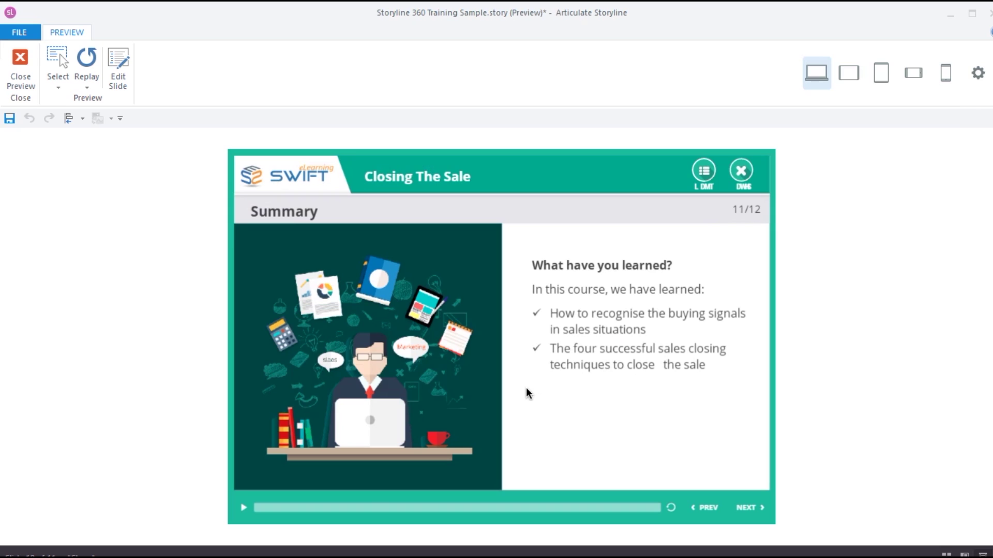
{"action": "left_click", "coordinate": [23, 69]}
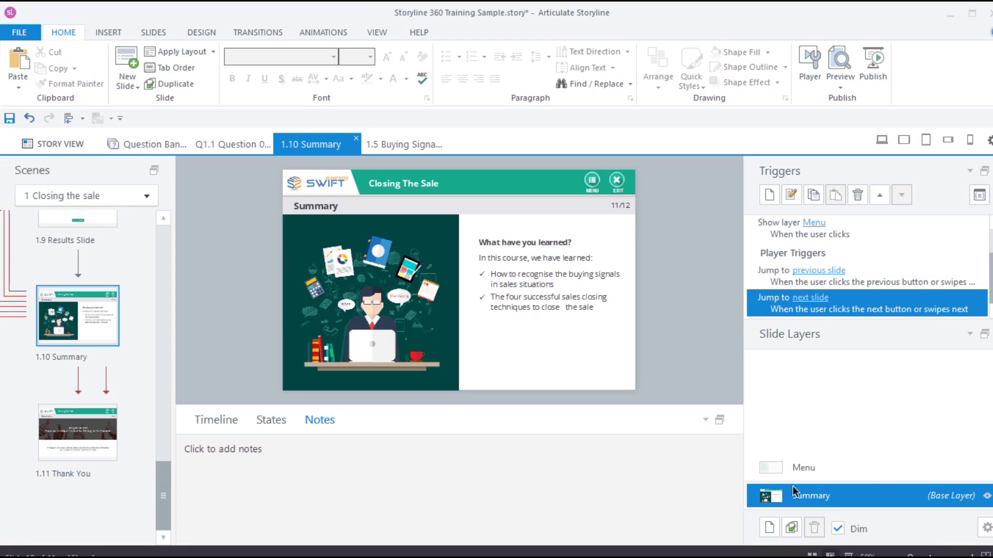
- Set the Summary slide's Menu layer to pause the timeline of the base layer
{"action": "left_click", "coordinate": [870, 472]}
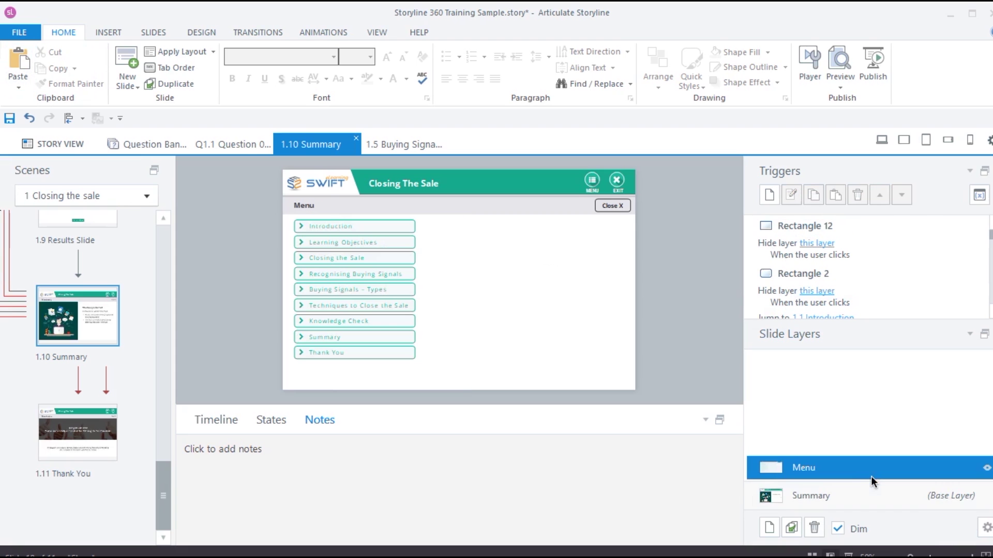
{"action": "left_click", "coordinate": [986, 528]}
{"action": "left_click", "coordinate": [427, 282]}
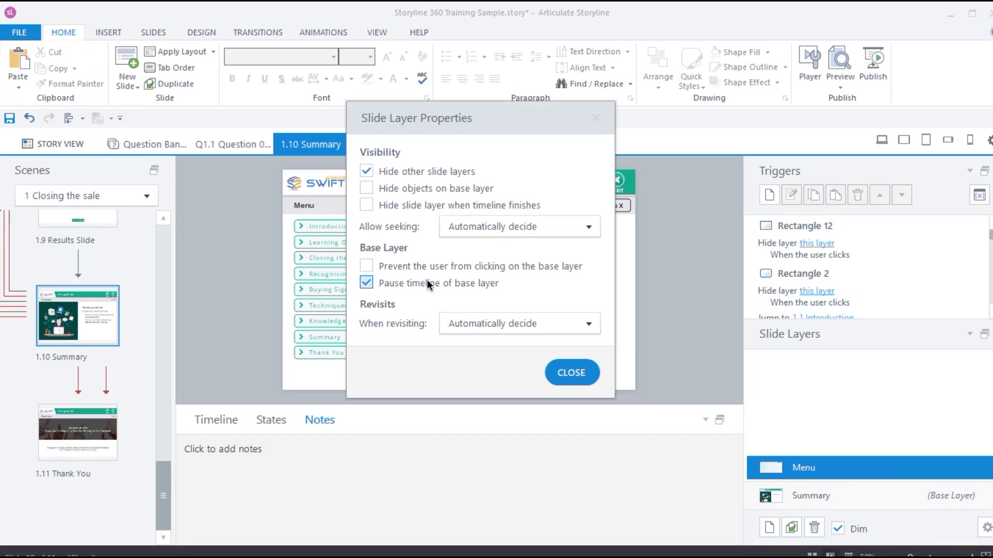
{"action": "left_click", "coordinate": [558, 373]}
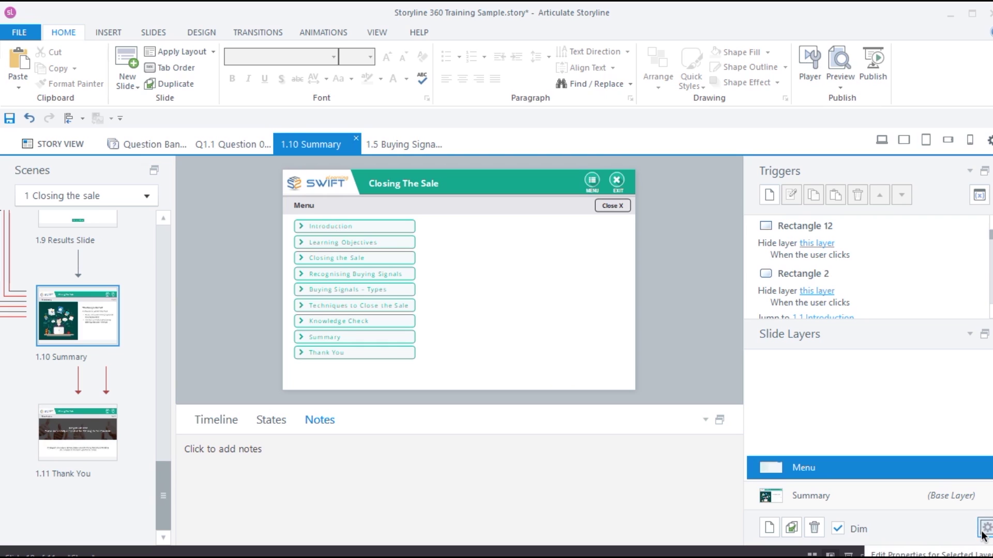
- Test opening and closing the Menu twice in a Summary slide preview, and check the Menu layer's revisit setting
{"action": "key", "text": "ctrl+F12"}
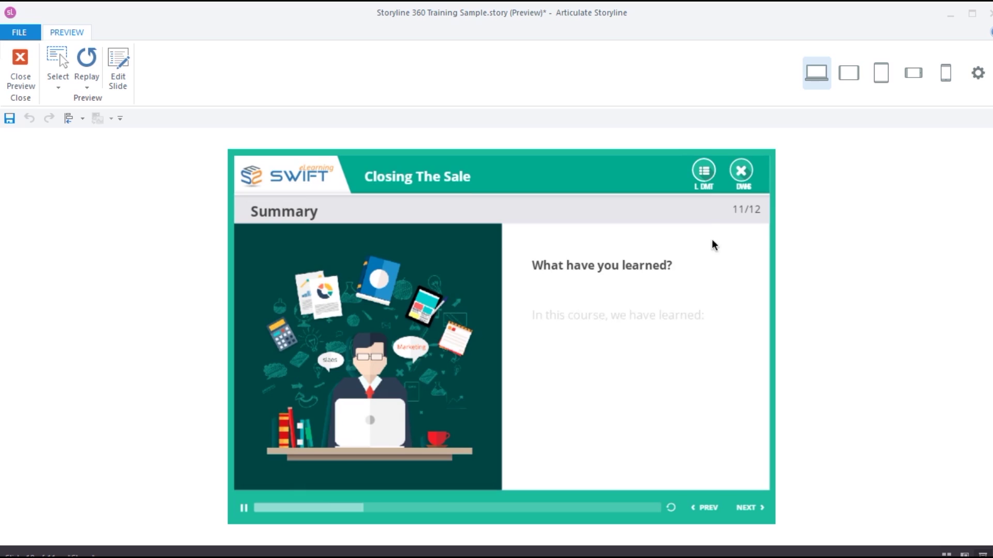
{"action": "left_click", "coordinate": [714, 171]}
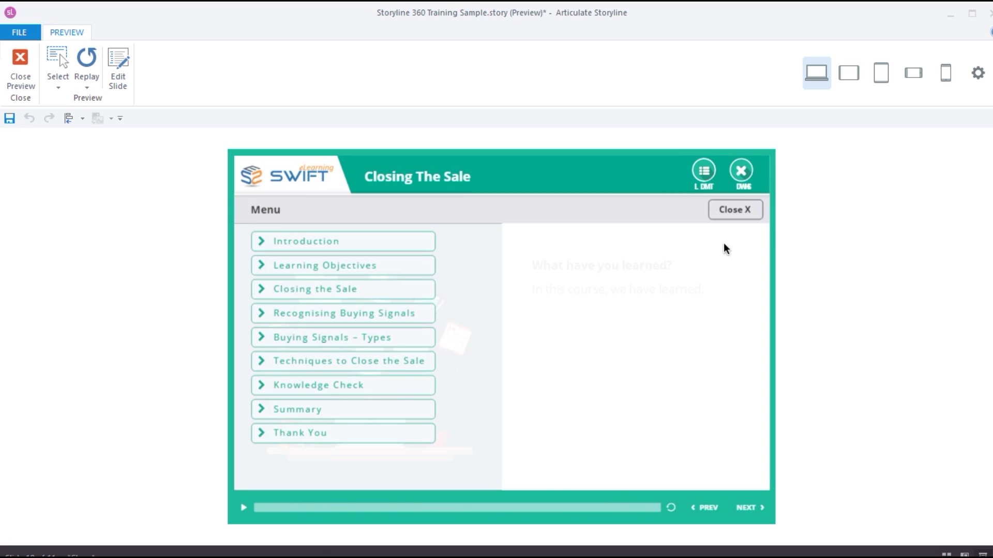
{"action": "left_click", "coordinate": [735, 210]}
{"action": "left_click", "coordinate": [705, 174]}
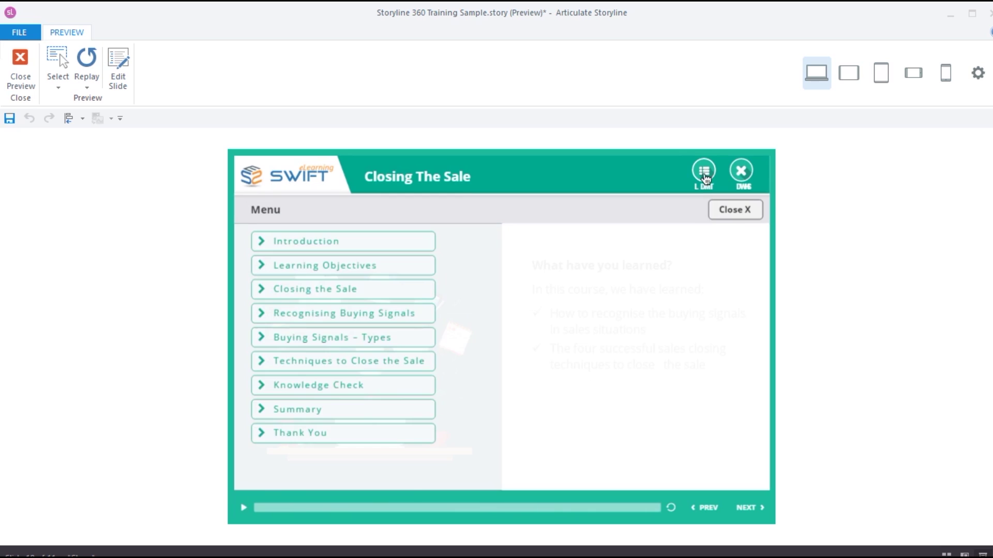
{"action": "left_click", "coordinate": [735, 211]}
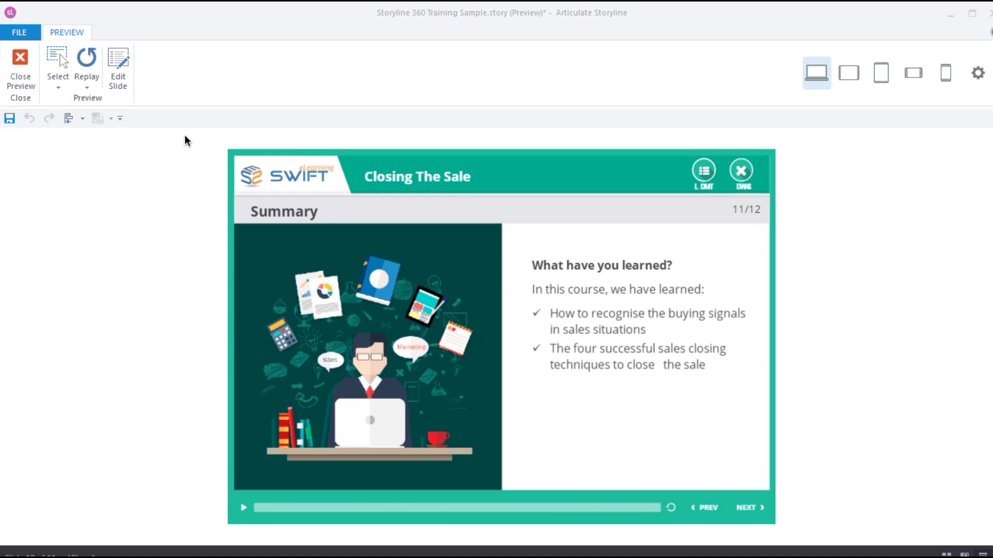
{"action": "left_click", "coordinate": [22, 67]}
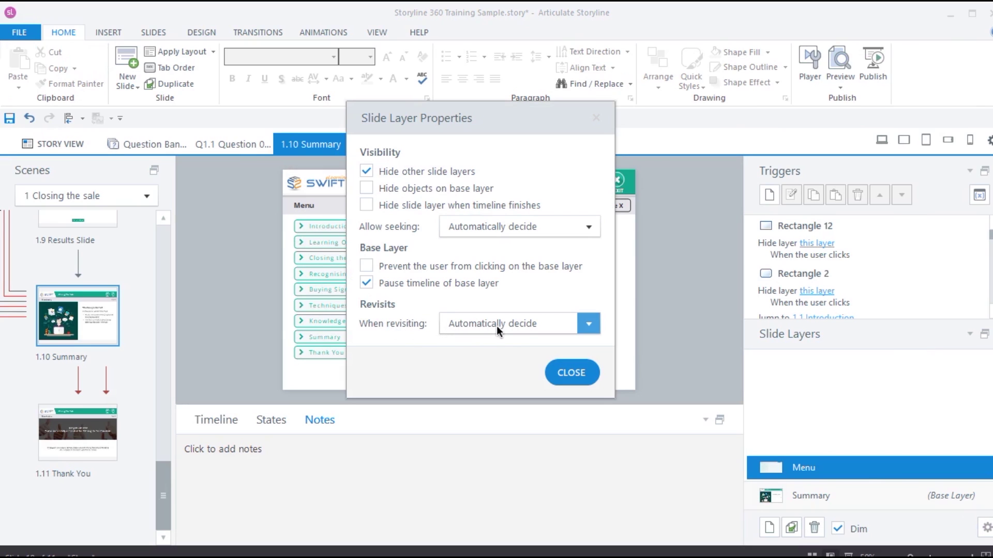
{"action": "left_click", "coordinate": [572, 373]}
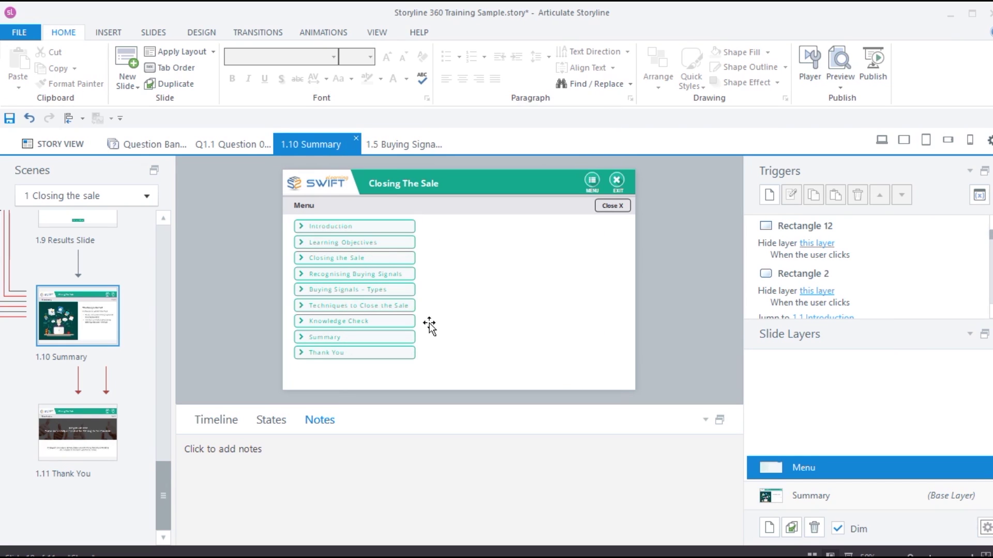
- Preview the 1.5 Buying Signals – Types slide, view both topics under Verbal Buying Signals, and return to the main slide
{"action": "left_click", "coordinate": [402, 145]}
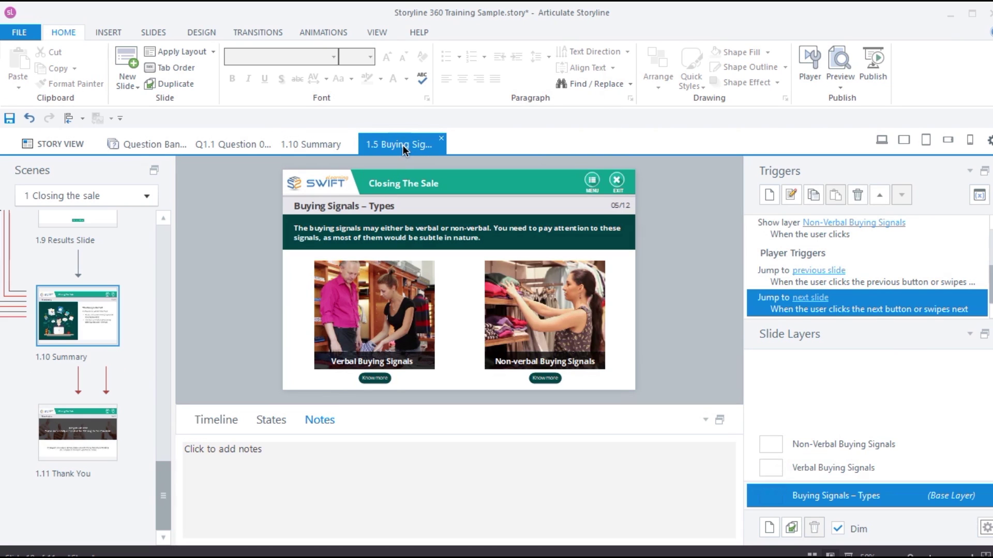
{"action": "key", "text": "F12"}
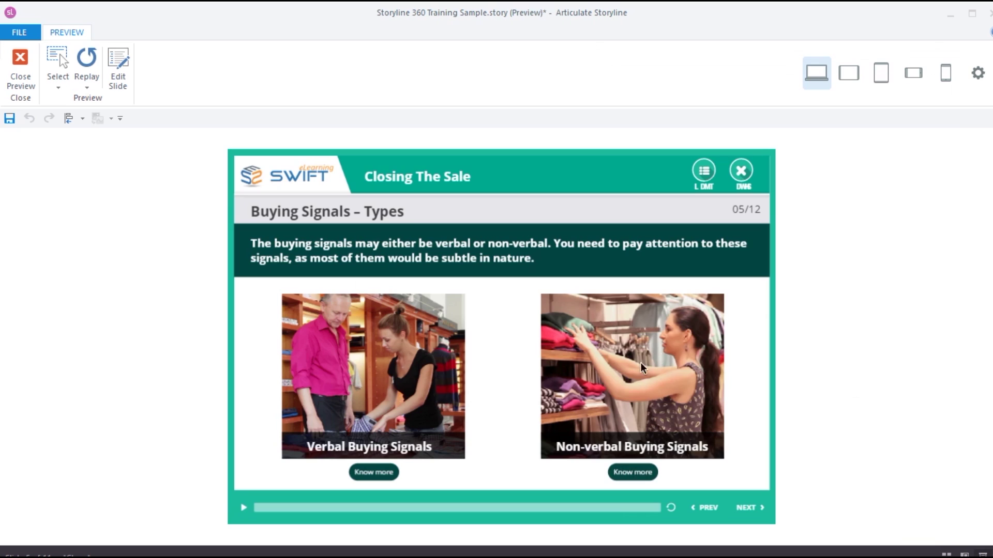
{"action": "left_click", "coordinate": [368, 473]}
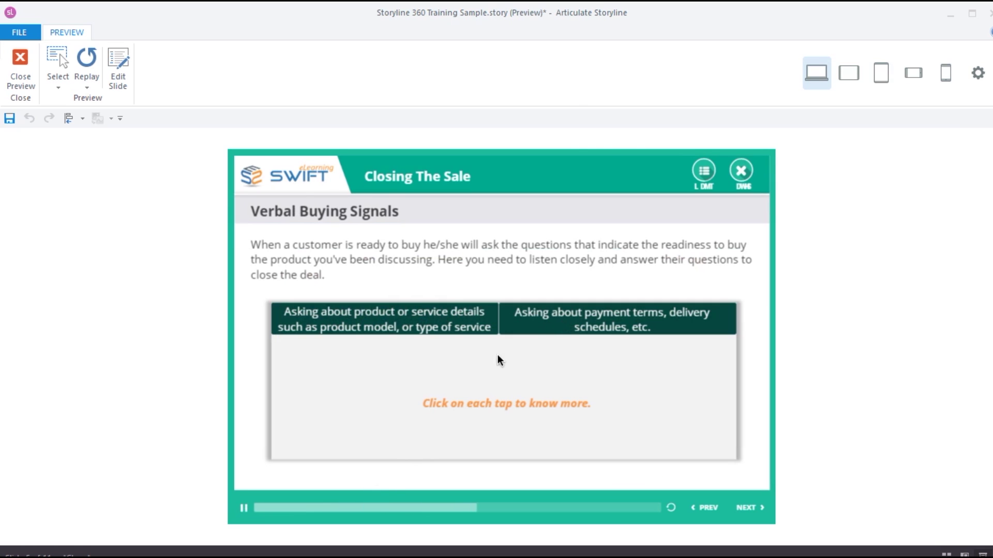
{"action": "left_click", "coordinate": [438, 328]}
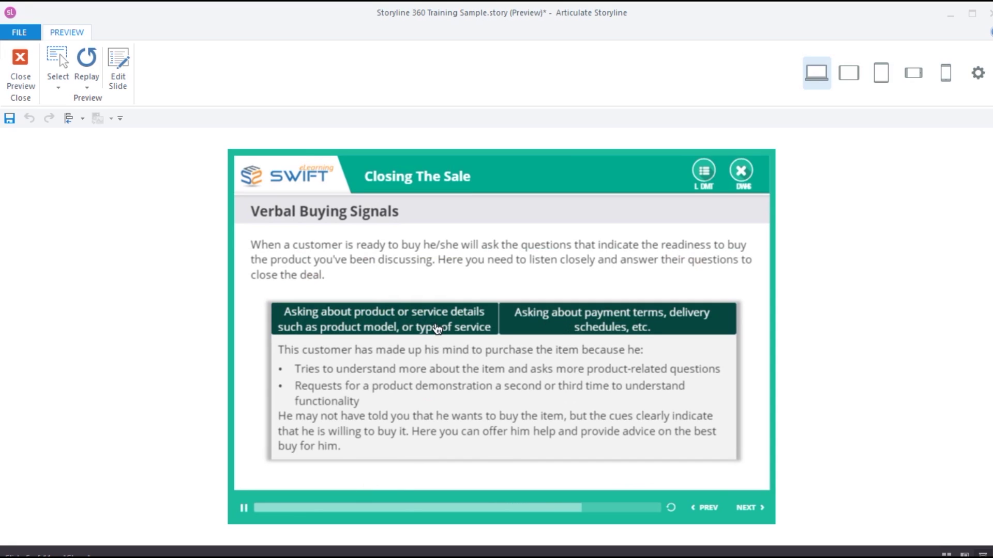
{"action": "left_click", "coordinate": [527, 330]}
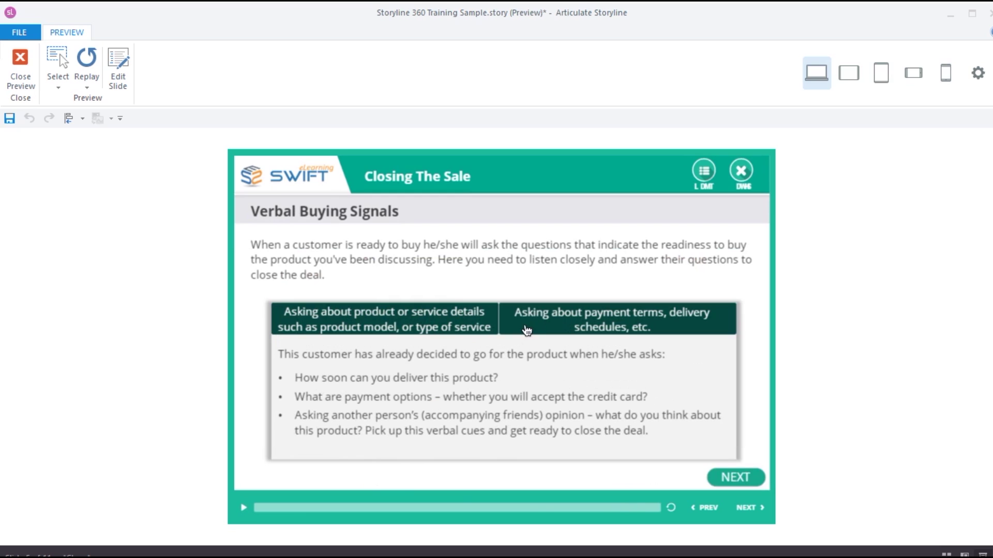
{"action": "left_click", "coordinate": [724, 481]}
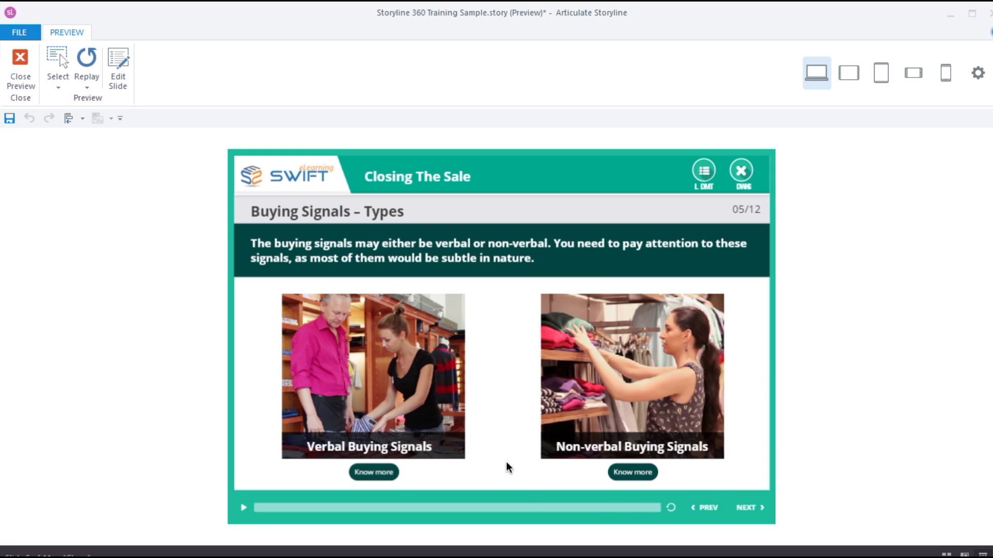
- Revisit the Verbal Buying Signals layer in the preview and view both of its topics again
{"action": "left_click", "coordinate": [389, 472]}
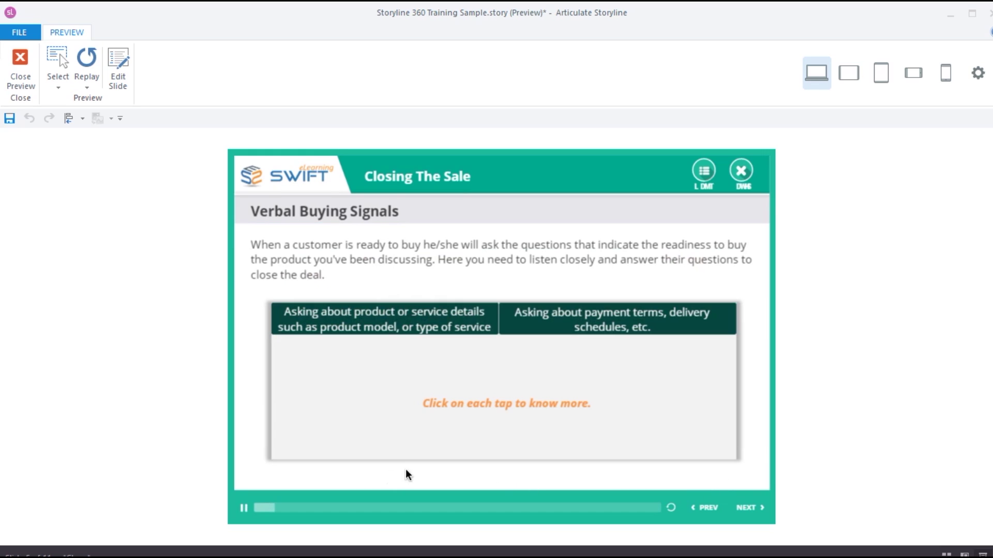
{"action": "left_click", "coordinate": [455, 328]}
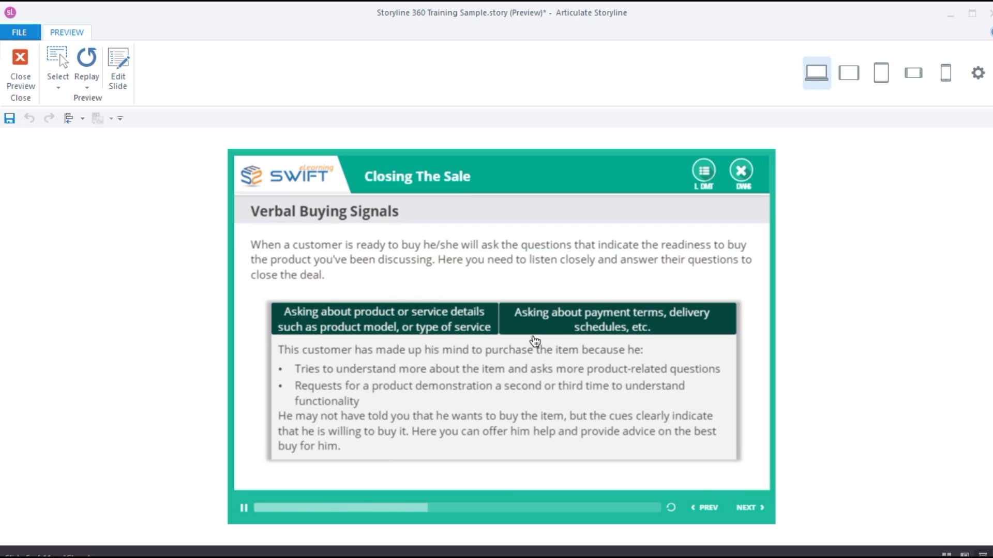
{"action": "left_click", "coordinate": [588, 332]}
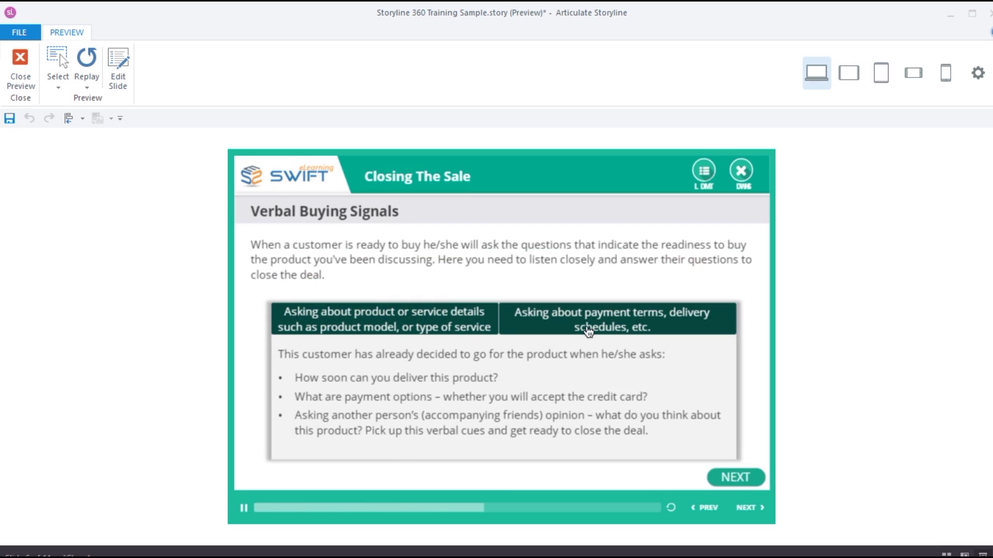
- Return to the main slide, close the preview, and set the Verbal Buying Signals layer to Resume saved state when revisiting
{"action": "left_click", "coordinate": [734, 478]}
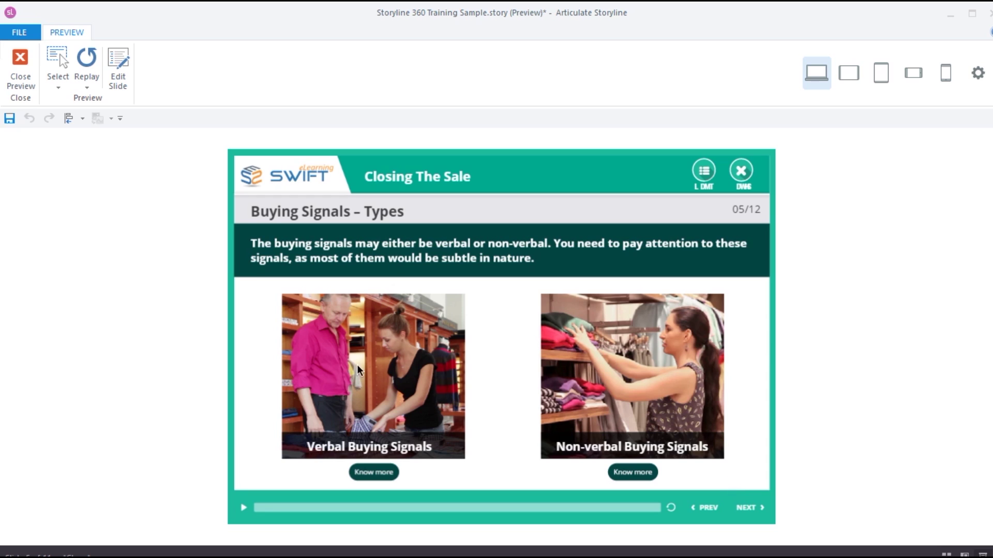
{"action": "left_click", "coordinate": [20, 66]}
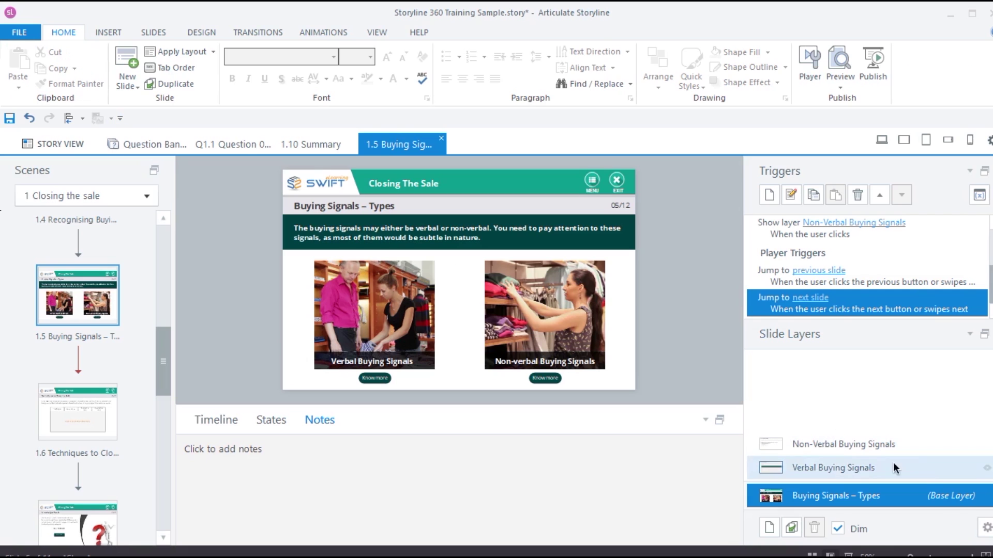
{"action": "left_click", "coordinate": [956, 468]}
{"action": "left_click", "coordinate": [987, 528]}
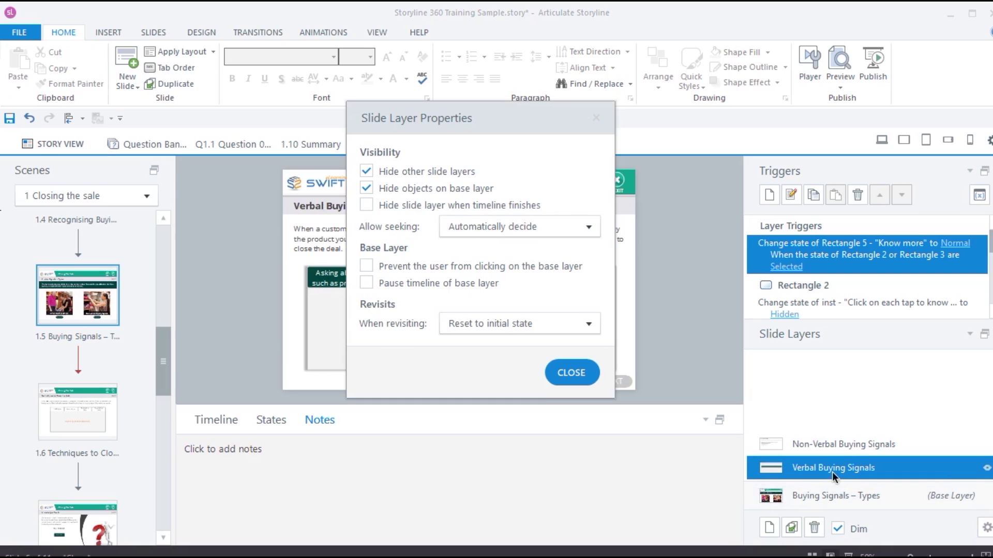
{"action": "left_click", "coordinate": [495, 326]}
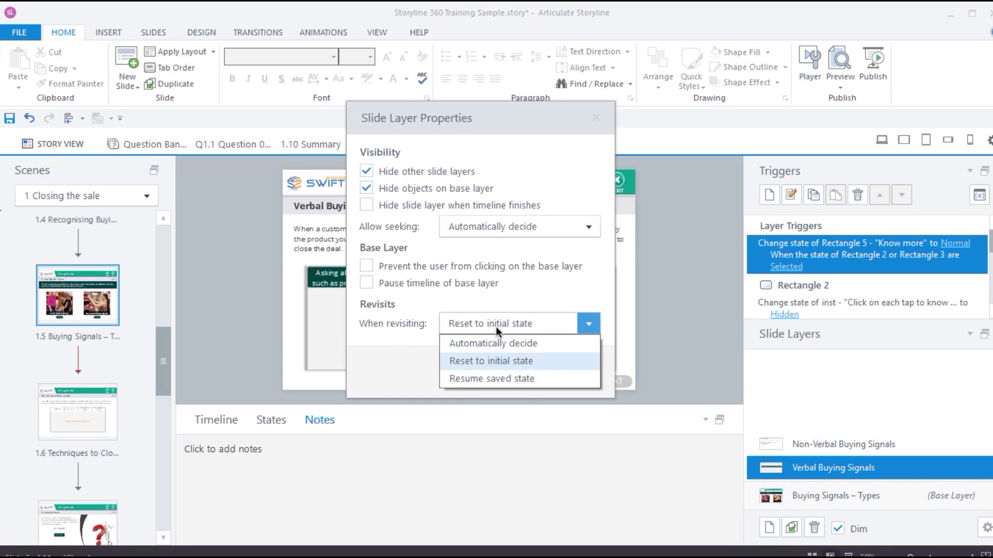
{"action": "left_click", "coordinate": [502, 377]}
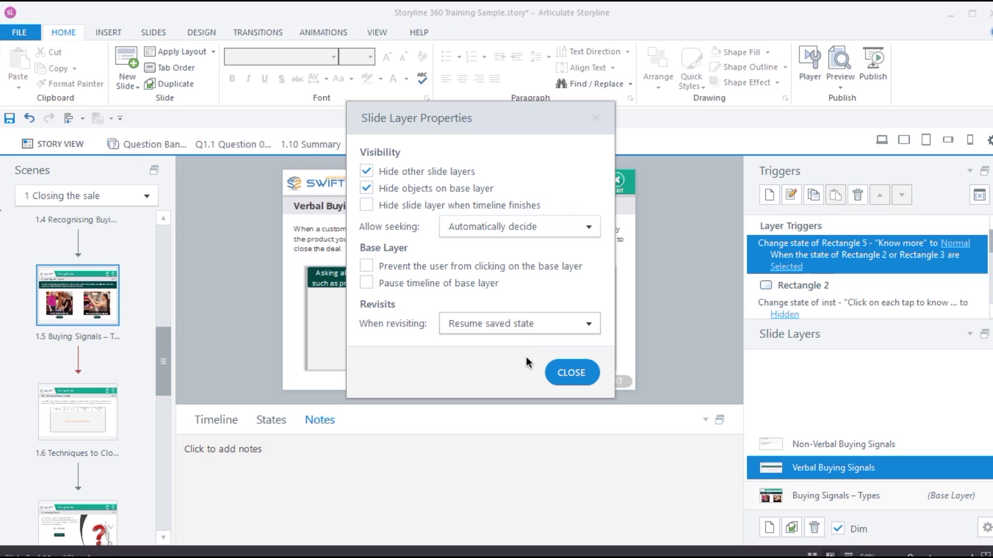
- Change the Verbal Buying Signals layer's revisit behaviour to Automatically decide and close its layer properties
{"action": "left_click", "coordinate": [534, 327]}
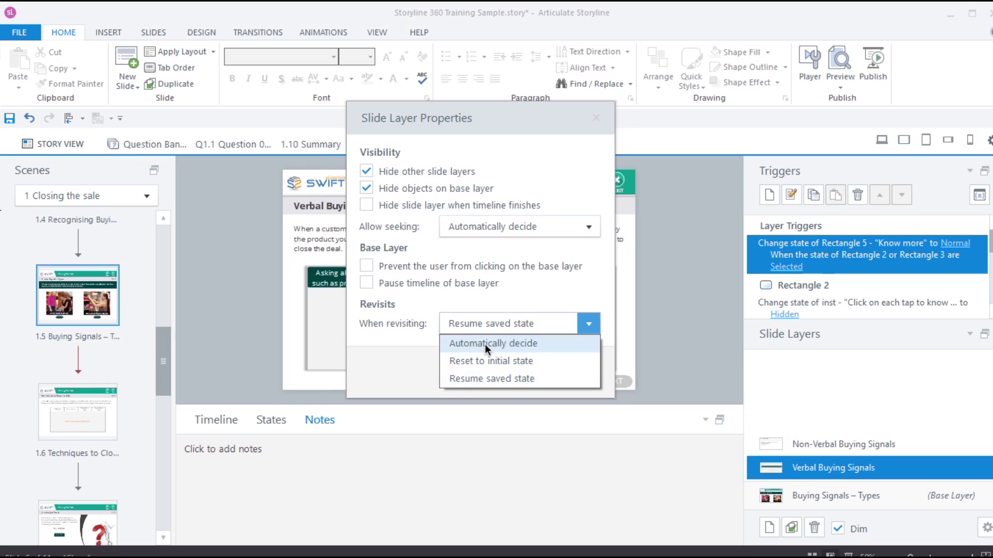
{"action": "left_click", "coordinate": [520, 344]}
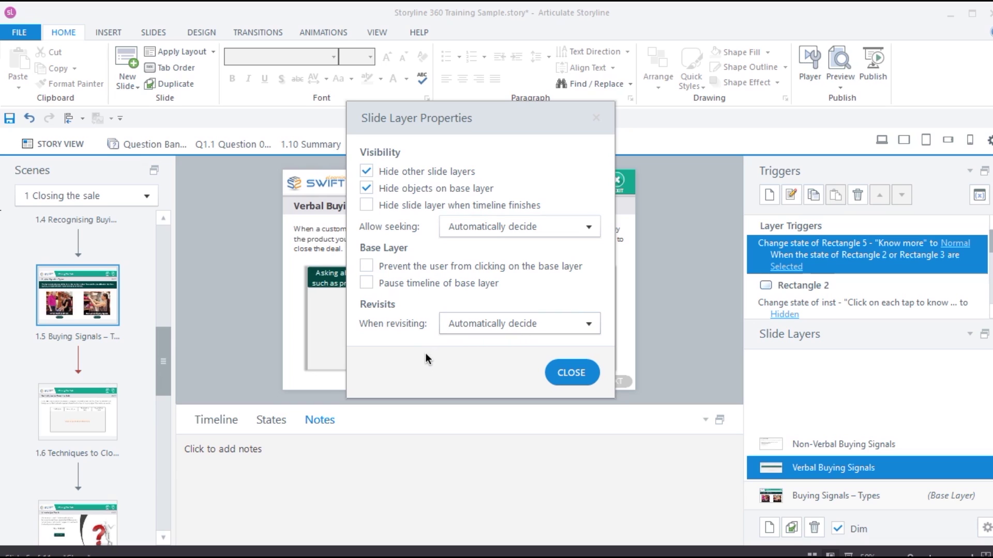
{"action": "left_click", "coordinate": [554, 372]}
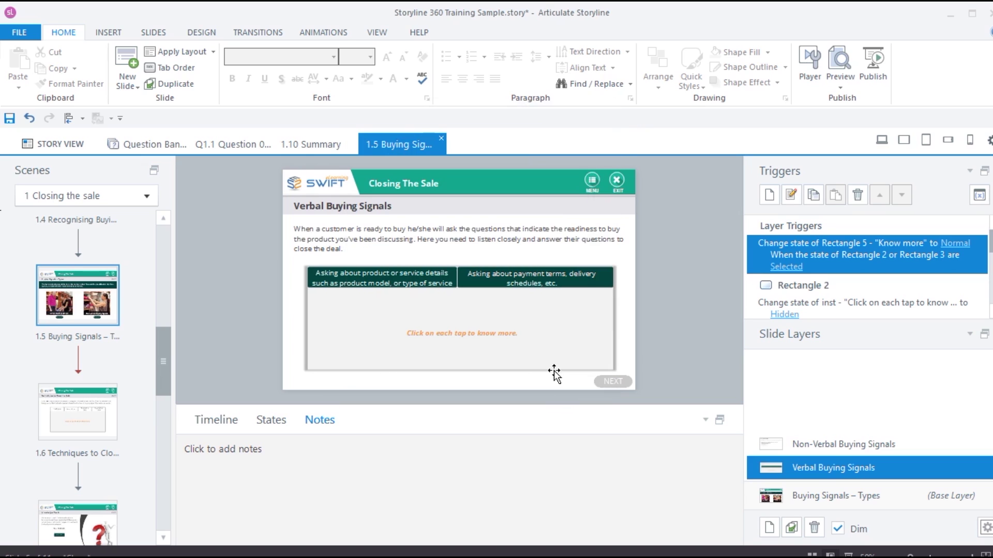
- Inspect the intro text and the two topic headings on the Verbal Buying Signals layer, leaving nothing selected
{"action": "left_click", "coordinate": [362, 243]}
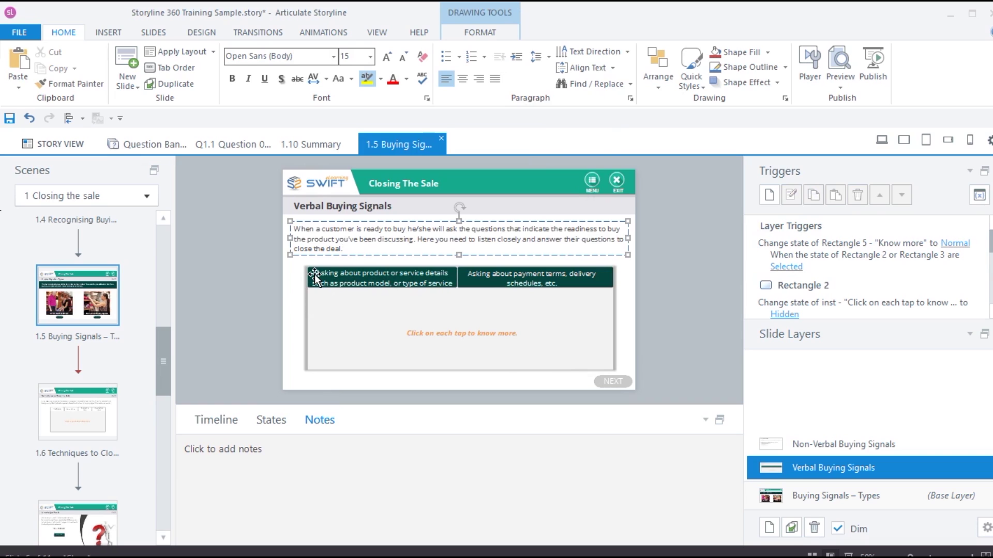
{"action": "left_click", "coordinate": [339, 275]}
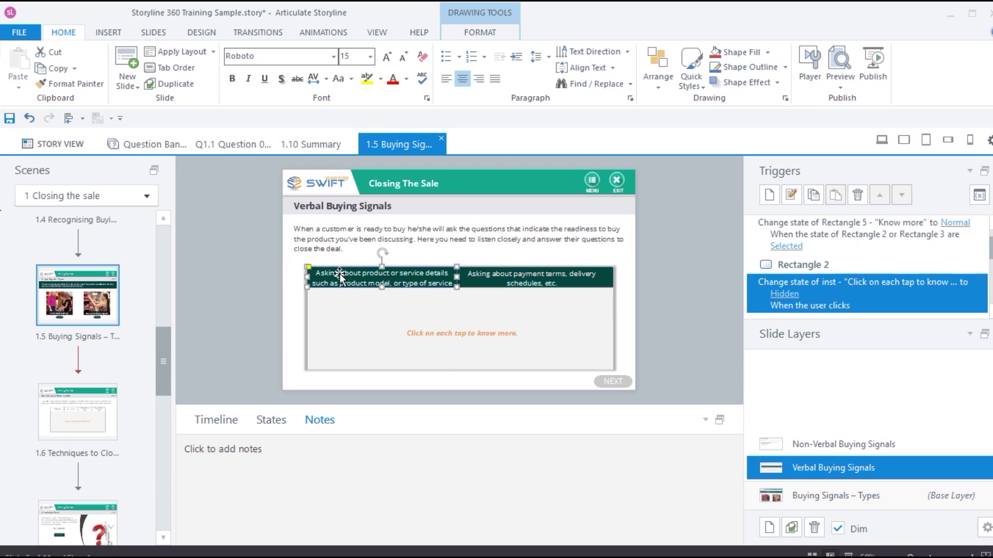
{"action": "left_click", "coordinate": [508, 273]}
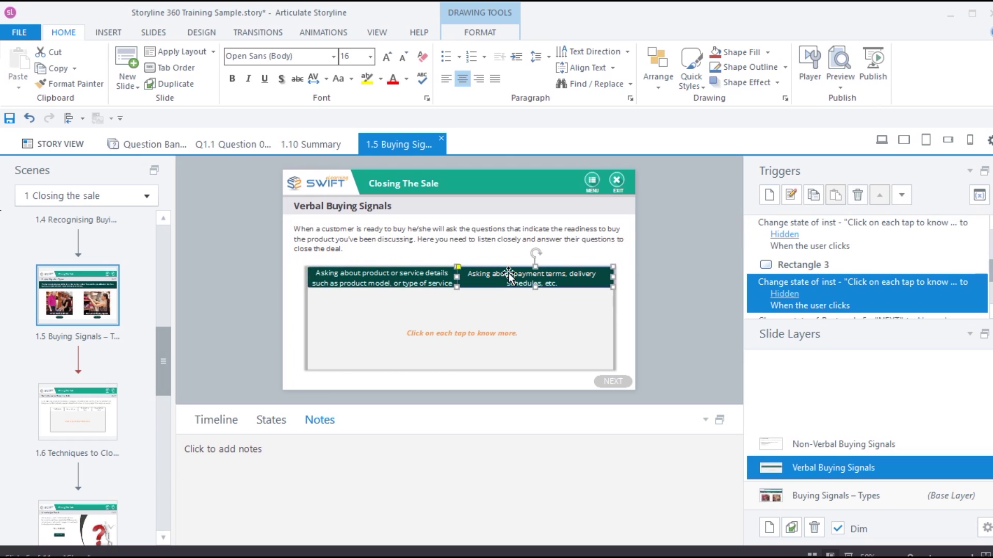
{"action": "left_click", "coordinate": [641, 331]}
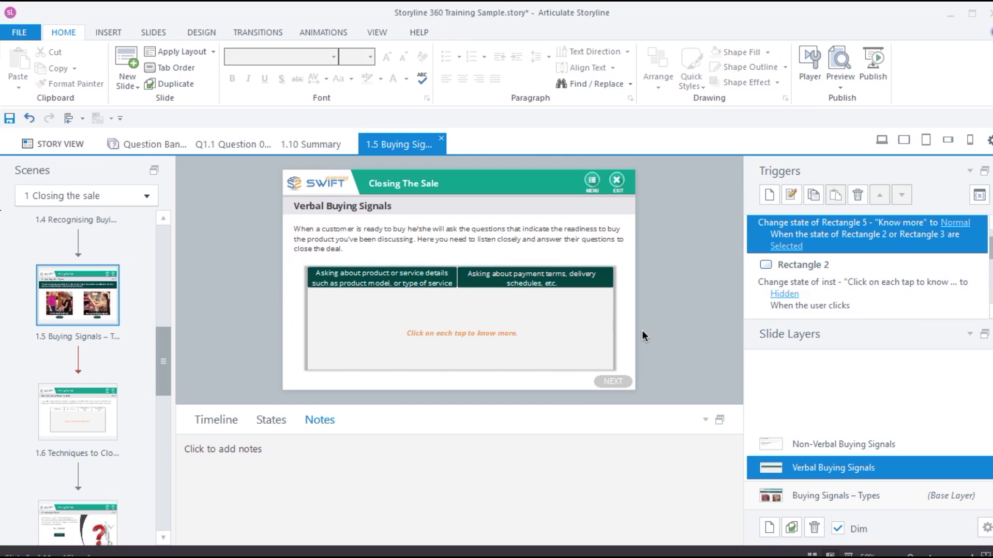